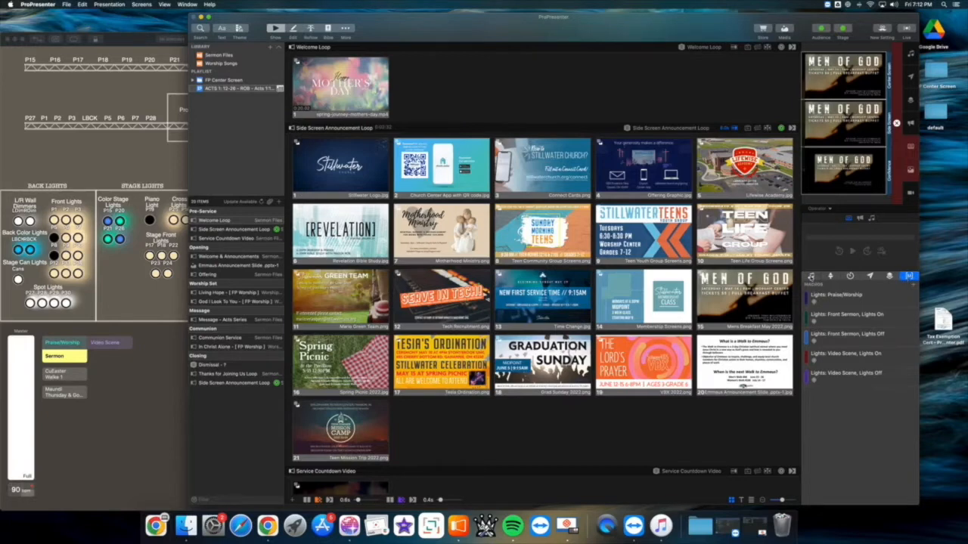
Create a new macro named "Trial" in the macros list
click(807, 276)
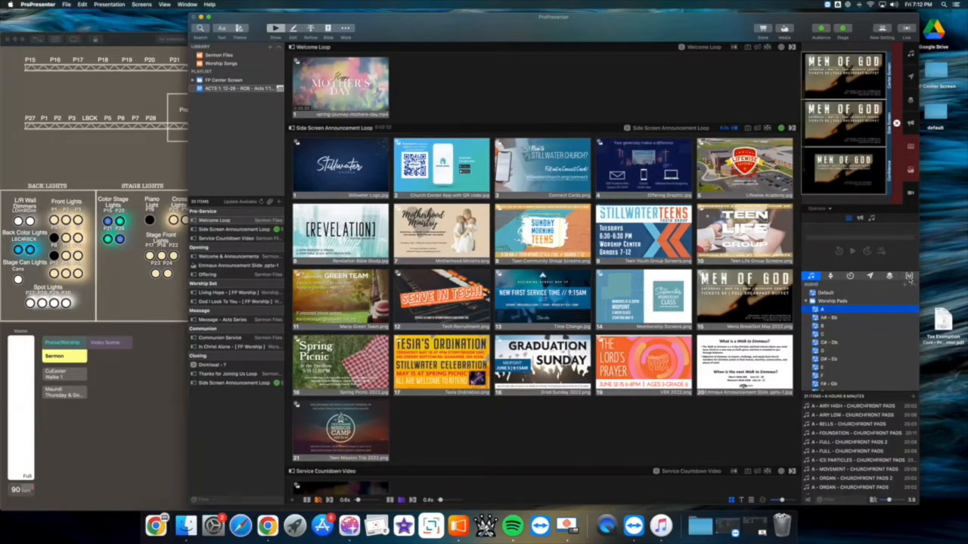
click(909, 277)
click(914, 287)
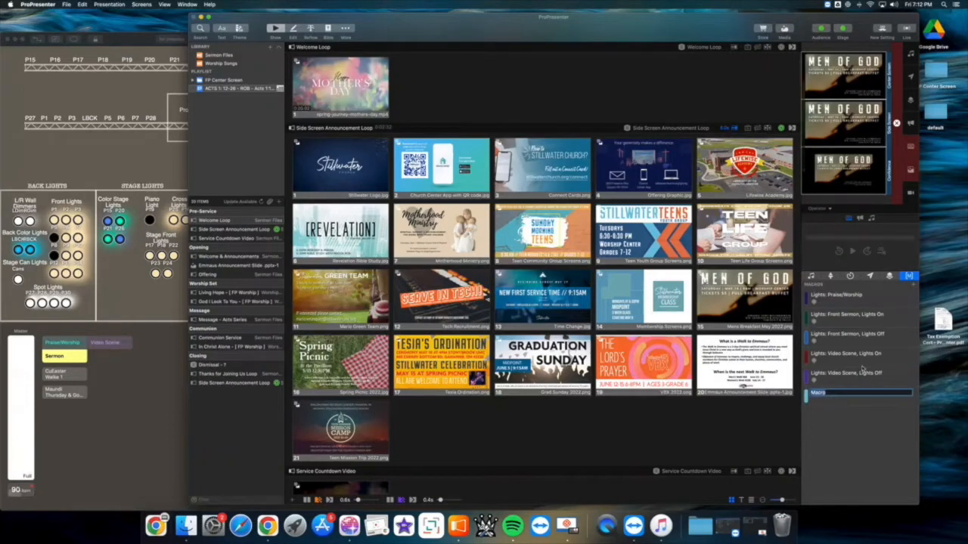
text(Test)
key(Return)
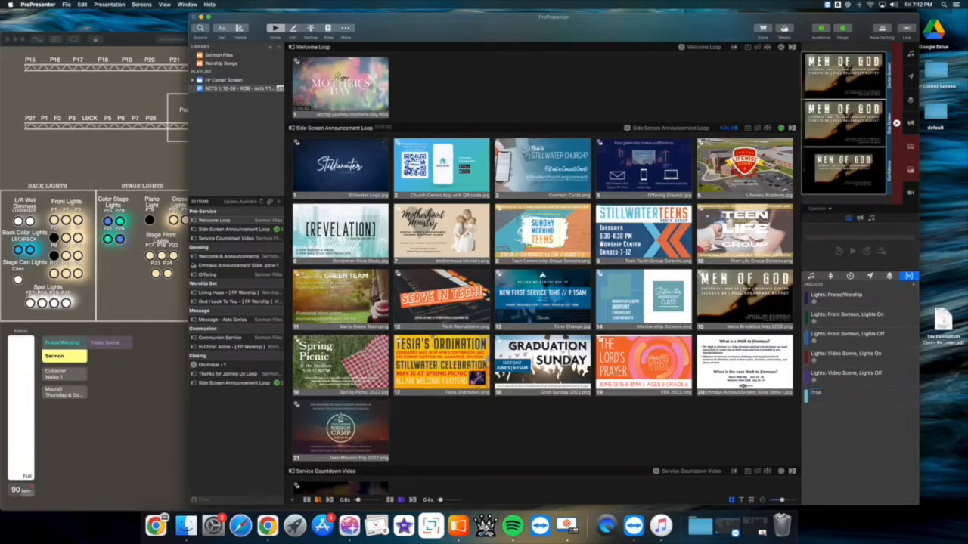
Add a Lightkey MIDI Note On communication action to the Trial macro
right_click(816, 397)
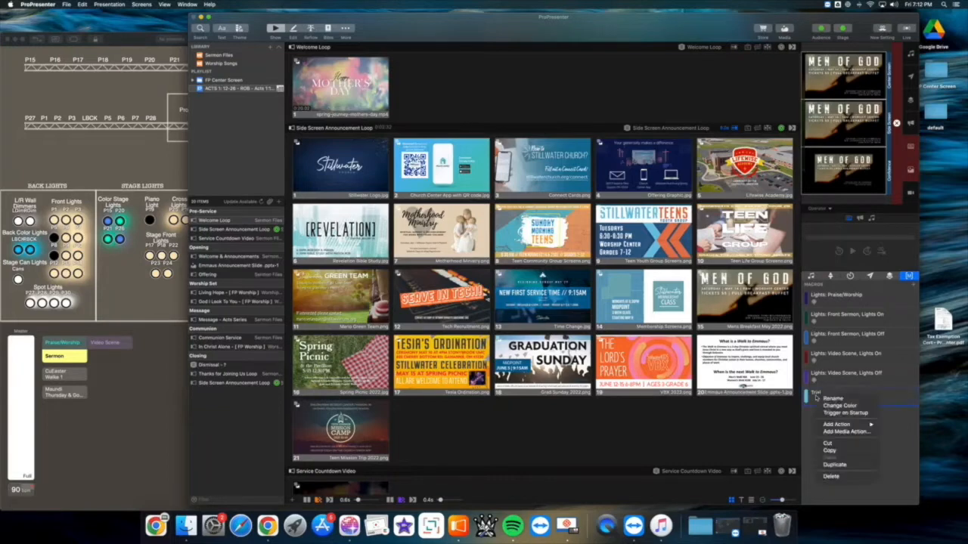
mouse_move(842, 425)
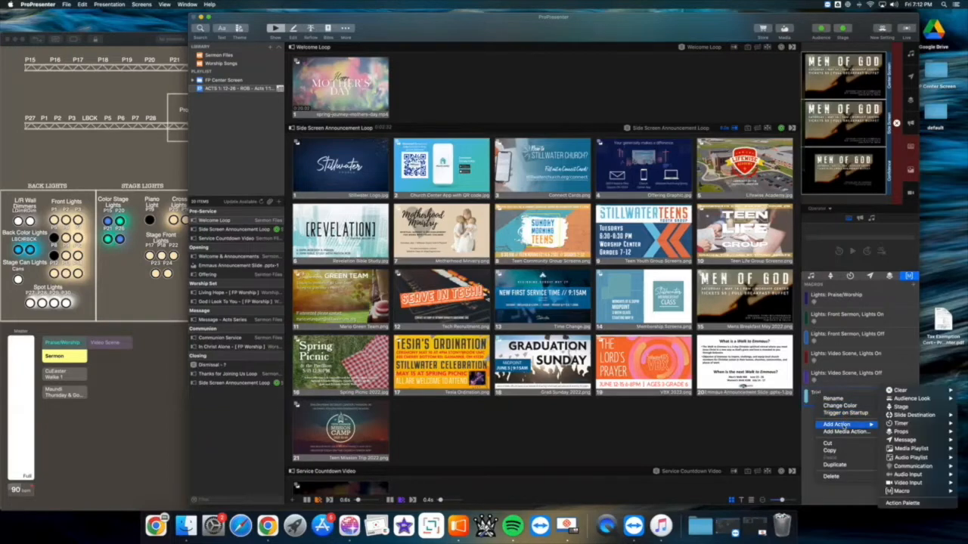
mouse_move(914, 484)
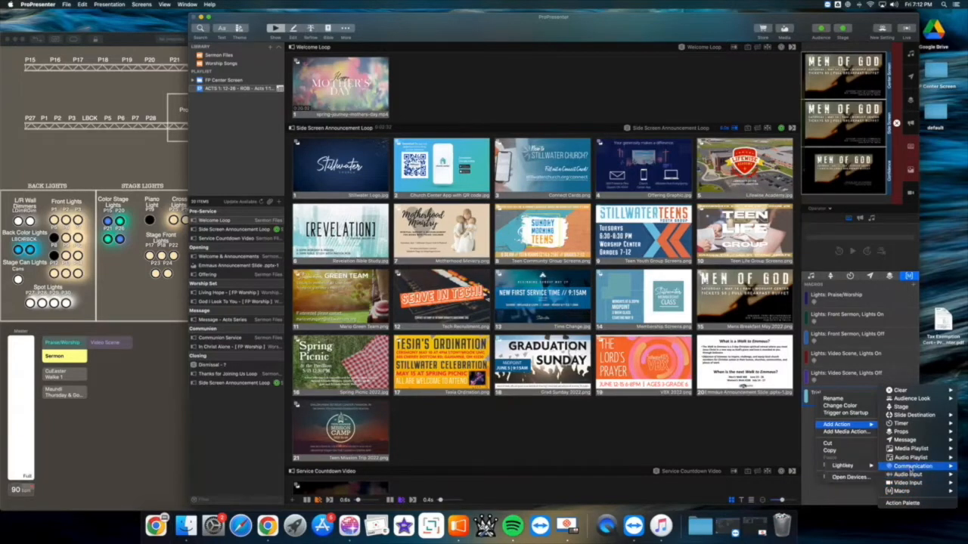
mouse_move(868, 467)
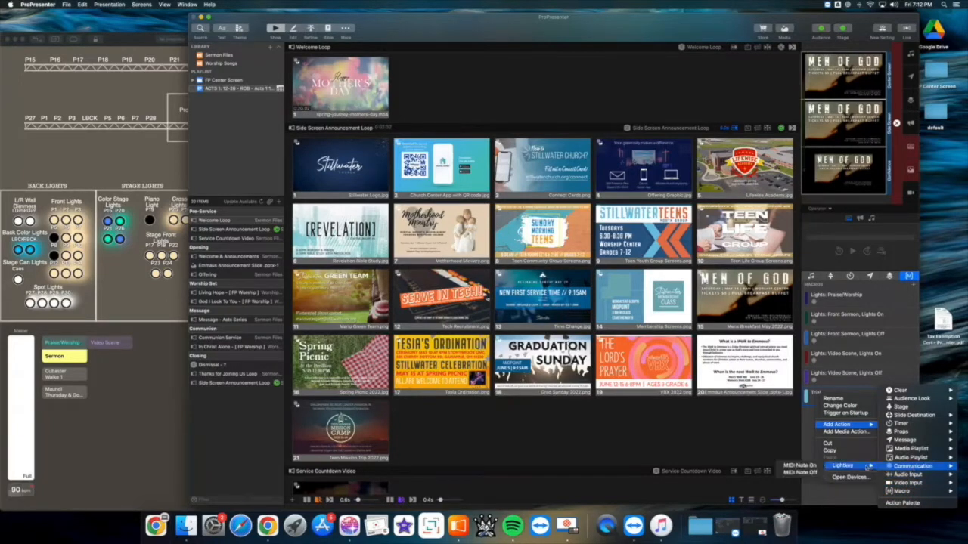
click(813, 466)
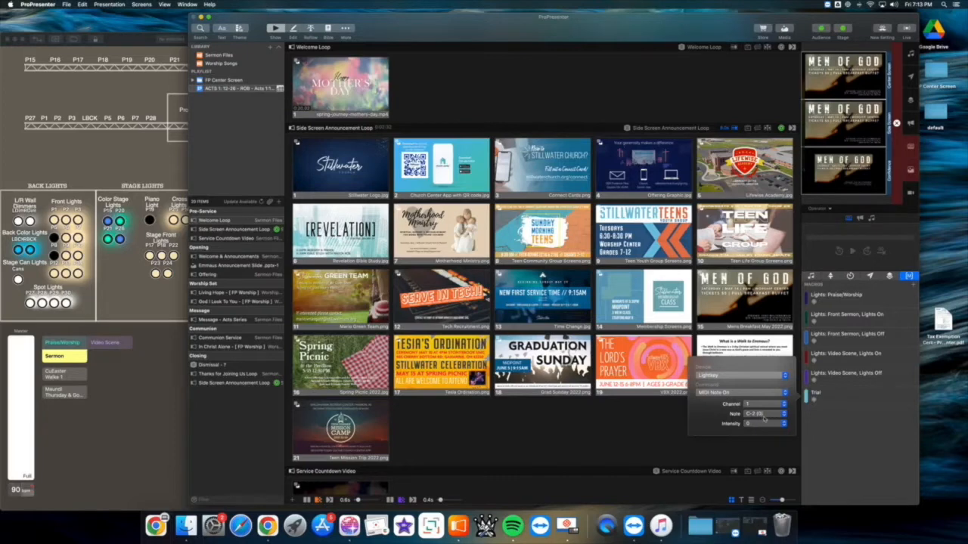
Set the MIDI Note On action's intensity to 1 and its note to F#-2 (6)
click(761, 426)
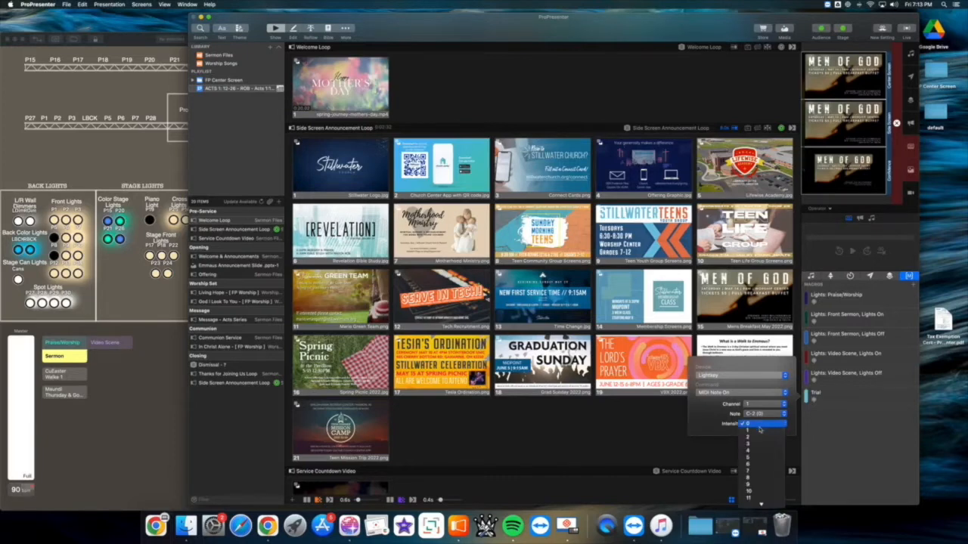
click(759, 430)
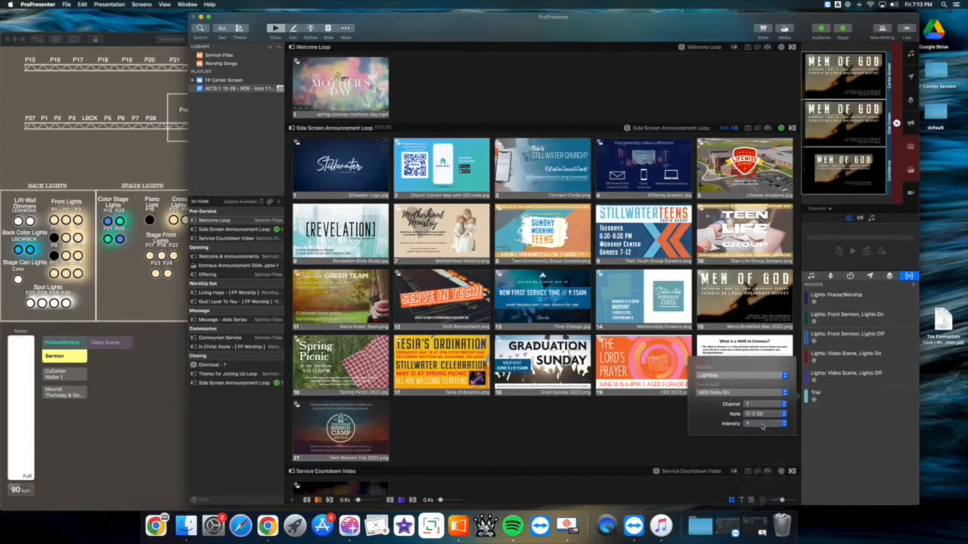
click(765, 414)
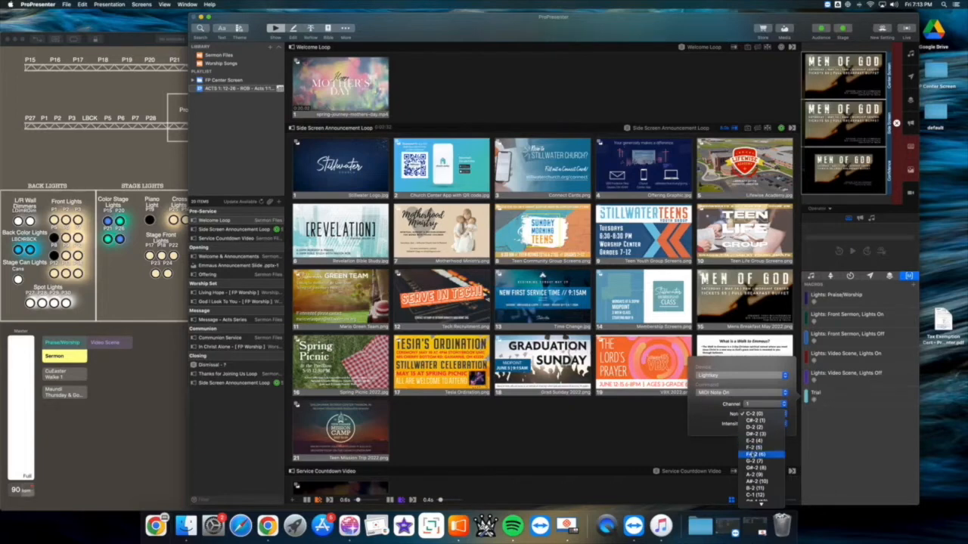
click(754, 455)
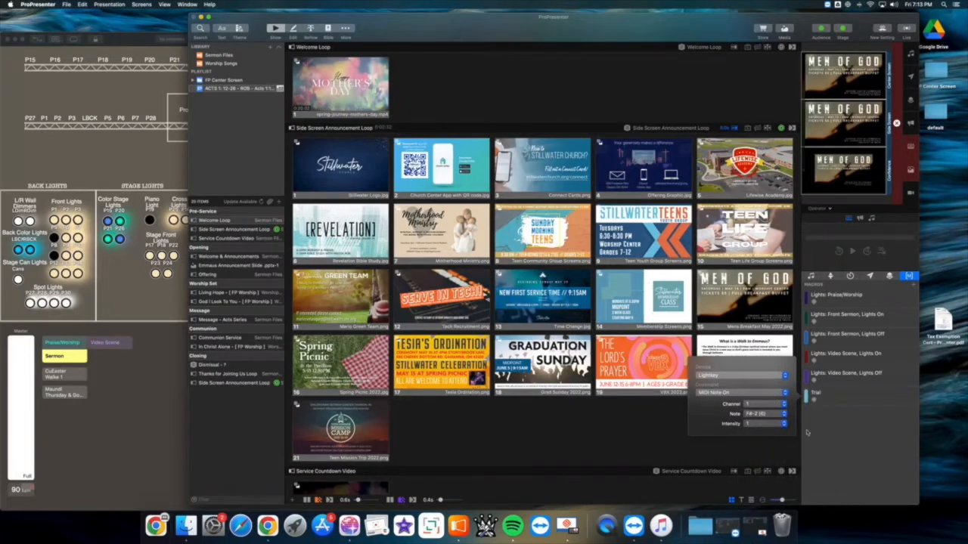
click(839, 442)
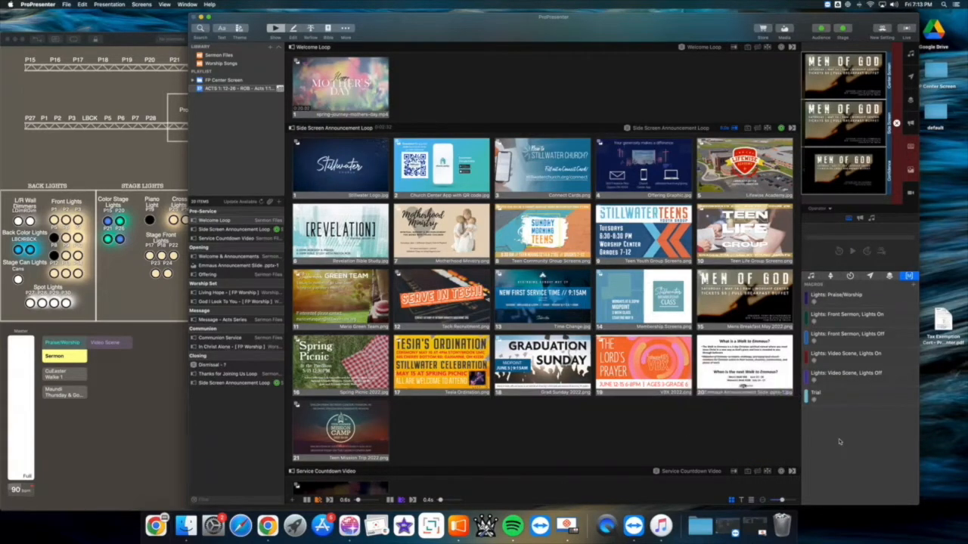
Delete the Trial macro
right_click(830, 398)
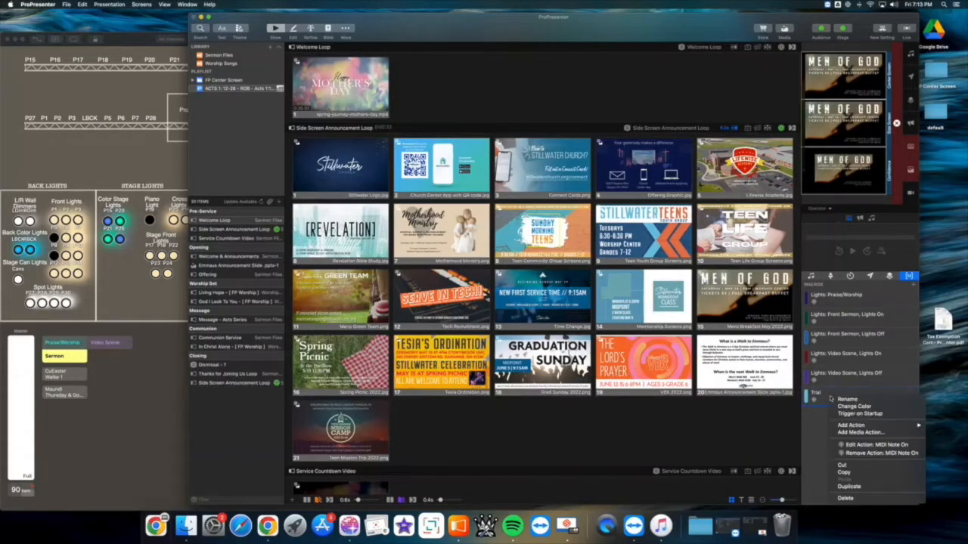
click(844, 499)
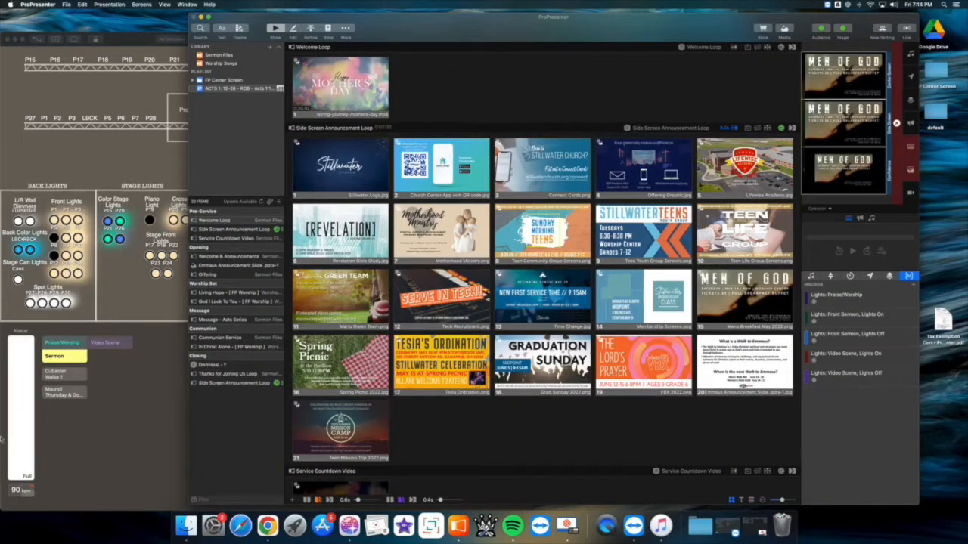
In Lightkey, add an external control trigger to the Praise/Worship cue by firing ProPresenter's Lights: Praise/Worship macro
click(135, 406)
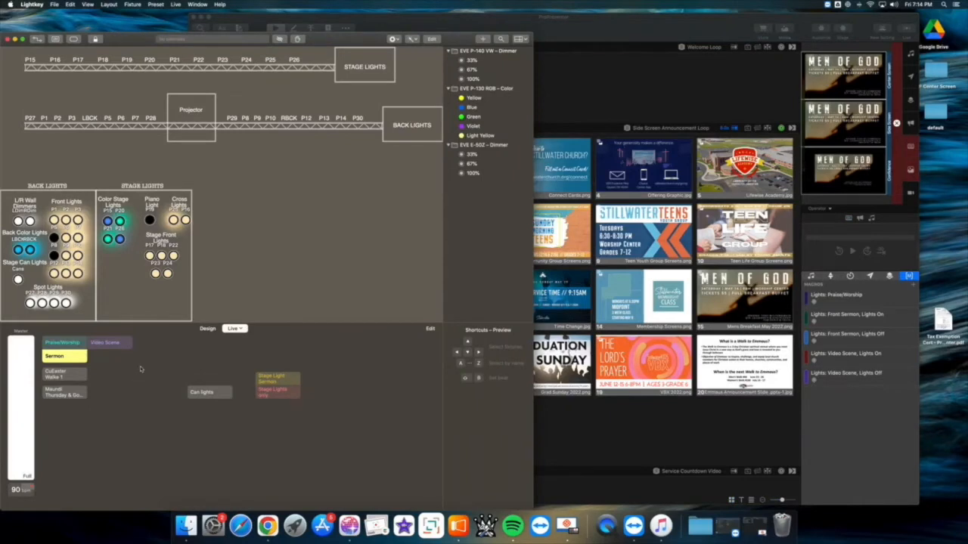
right_click(68, 344)
mouse_move(99, 437)
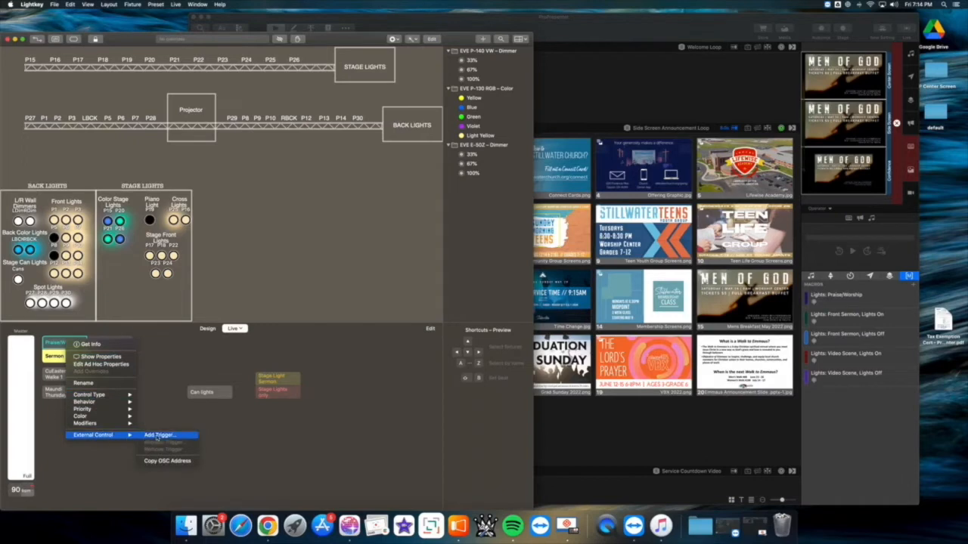
click(155, 435)
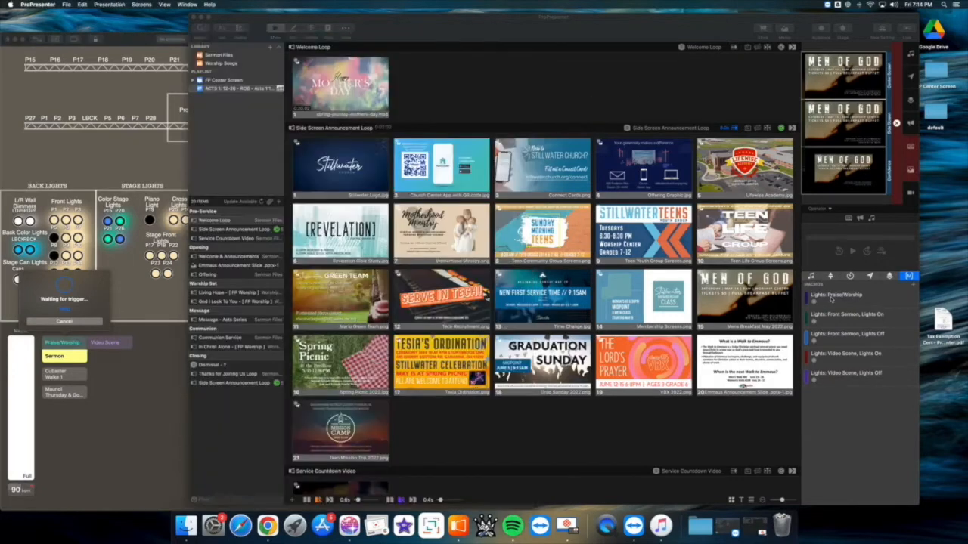
click(832, 297)
click(831, 298)
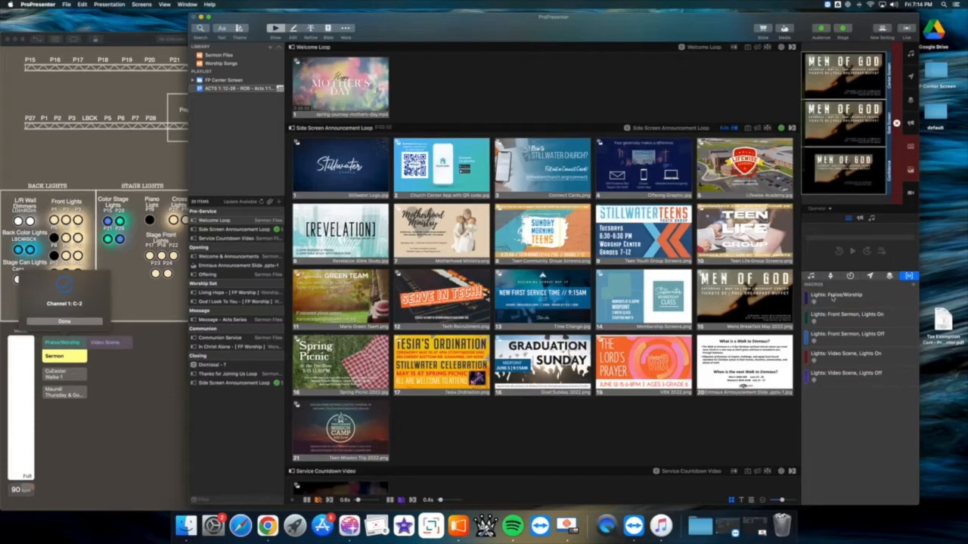
click(80, 322)
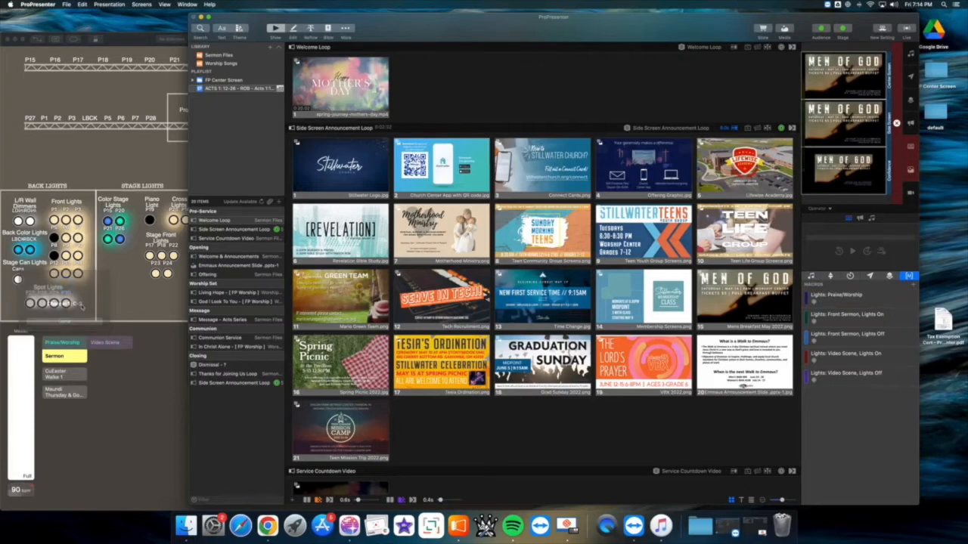
Run the Lights: Praise/Worship macro in ProPresenter to test the lighting cue's trigger
click(109, 369)
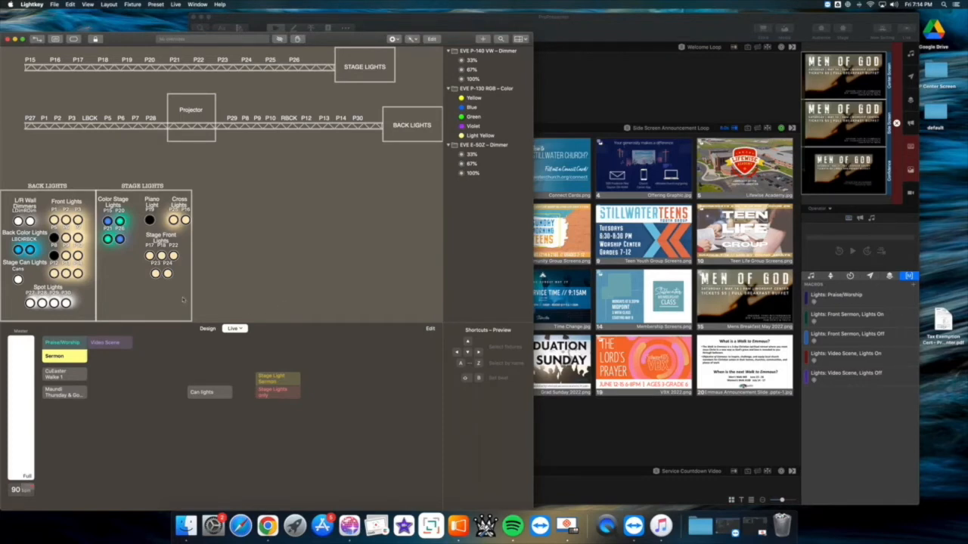
click(847, 304)
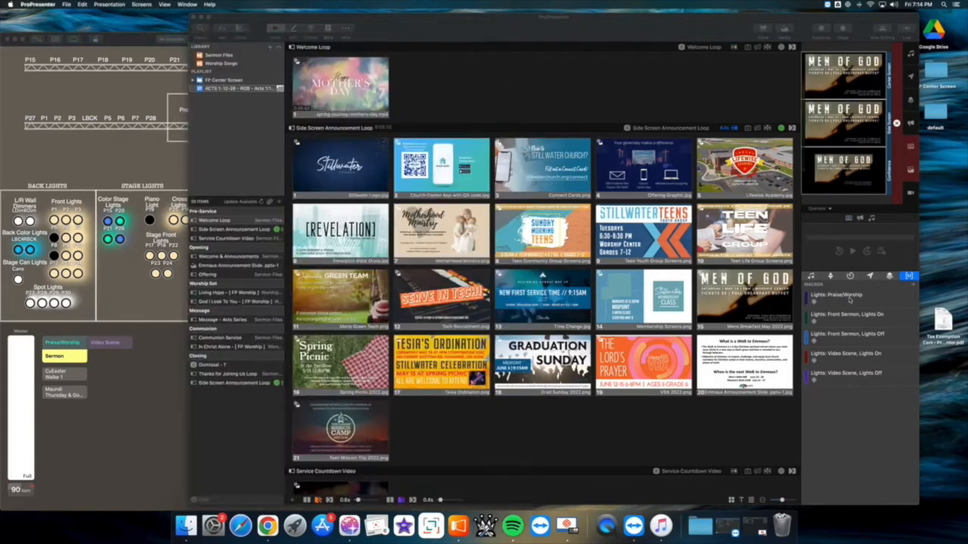
click(836, 297)
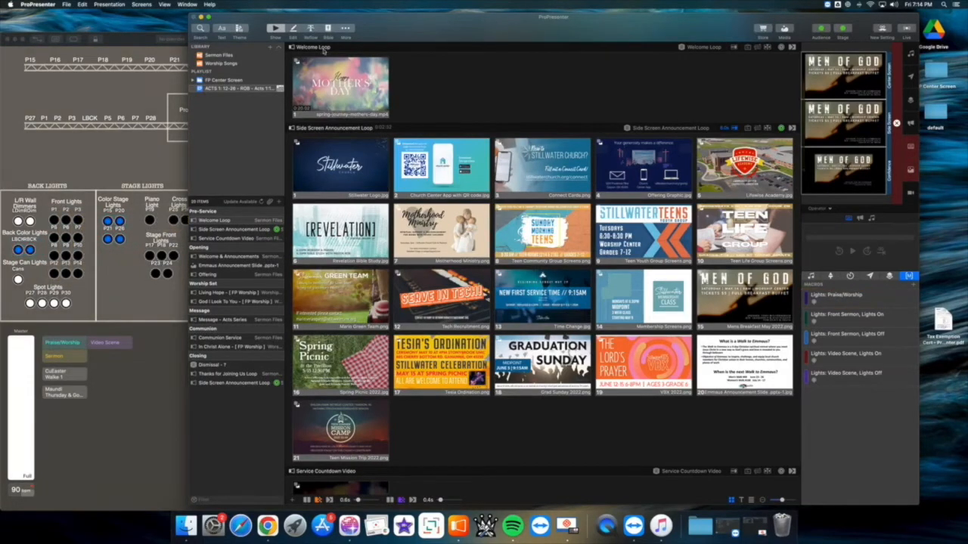
Open Lightkey's External Control MIDI settings and keep Lightkey Input as the input
click(138, 45)
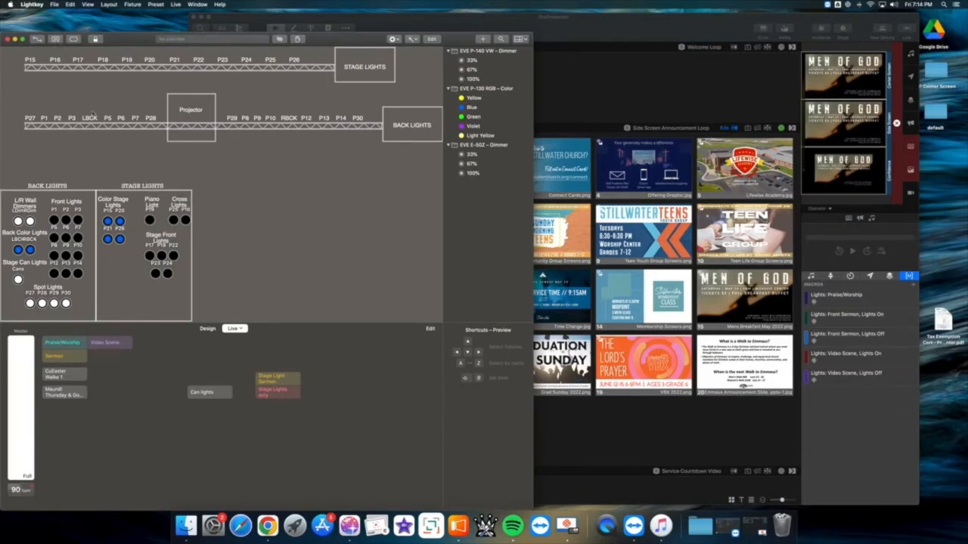
click(55, 39)
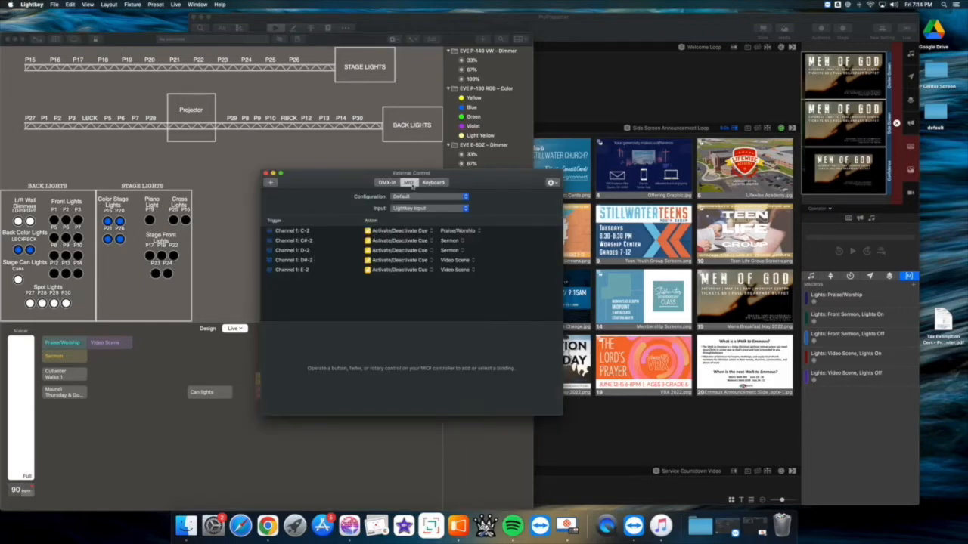
click(416, 209)
click(416, 210)
Set the Praise/Worship trigger on Channel 1: C-2 to the Activate behavior, keeping Activate/Deactivate Cue as its action
click(295, 232)
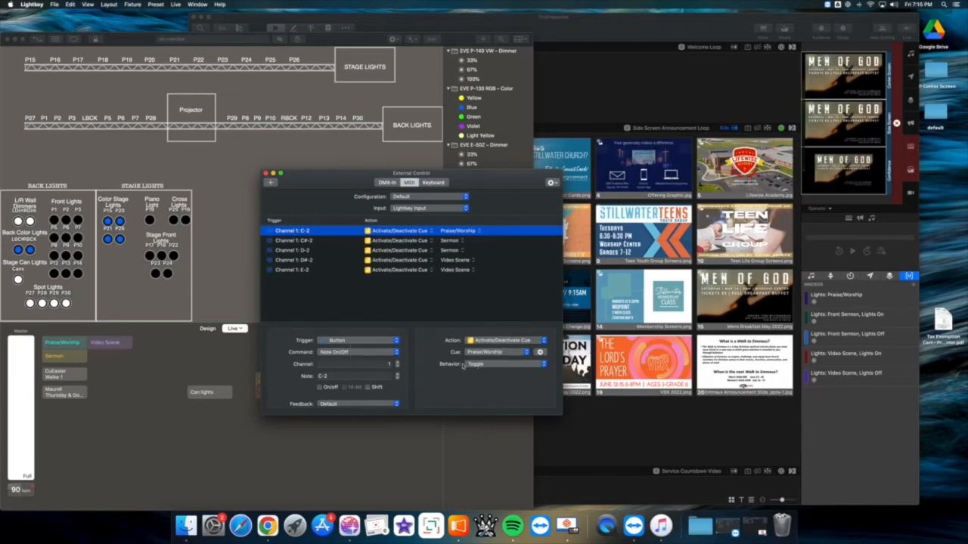
click(501, 344)
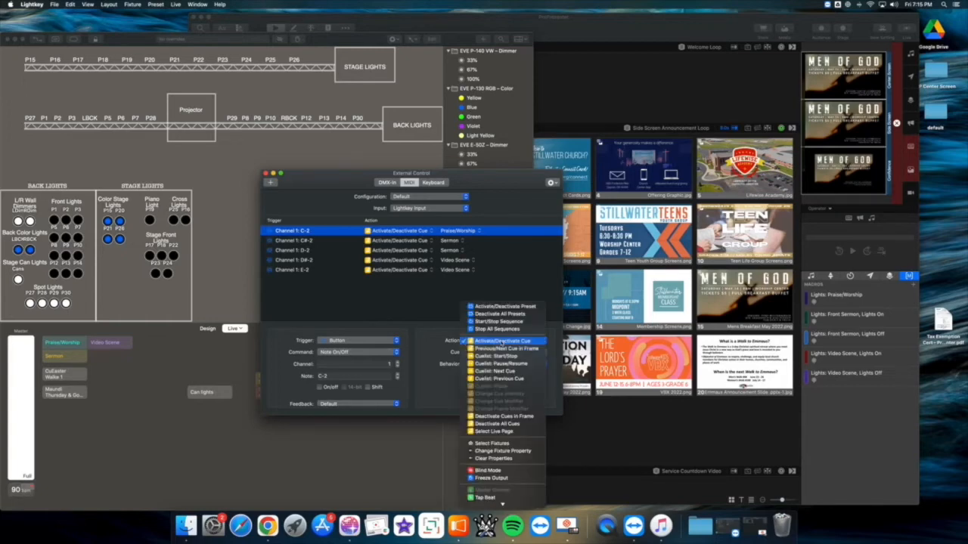
click(500, 342)
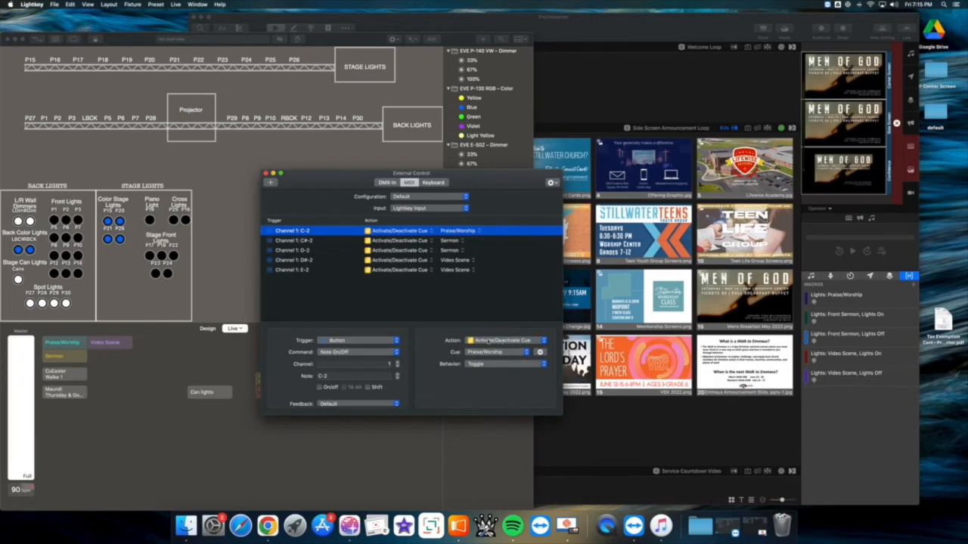
click(485, 366)
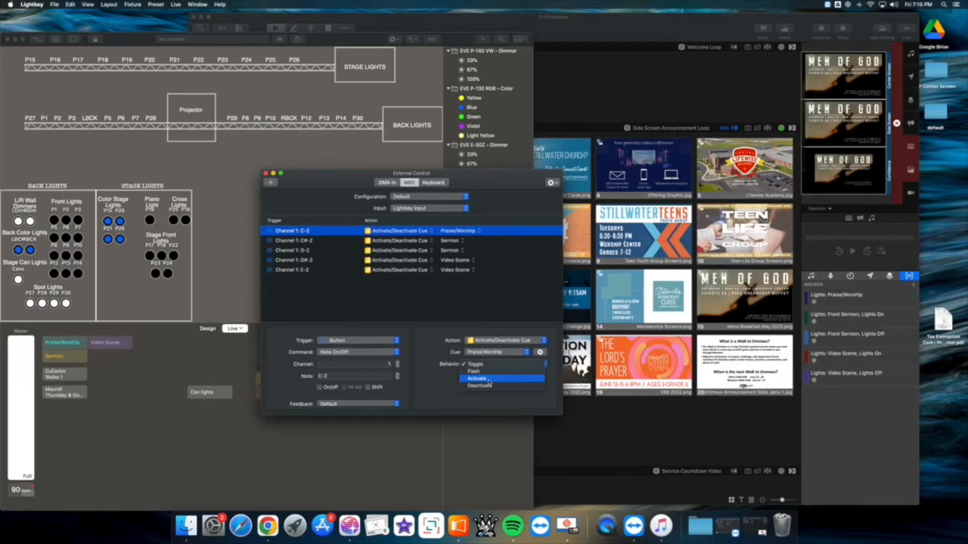
click(489, 380)
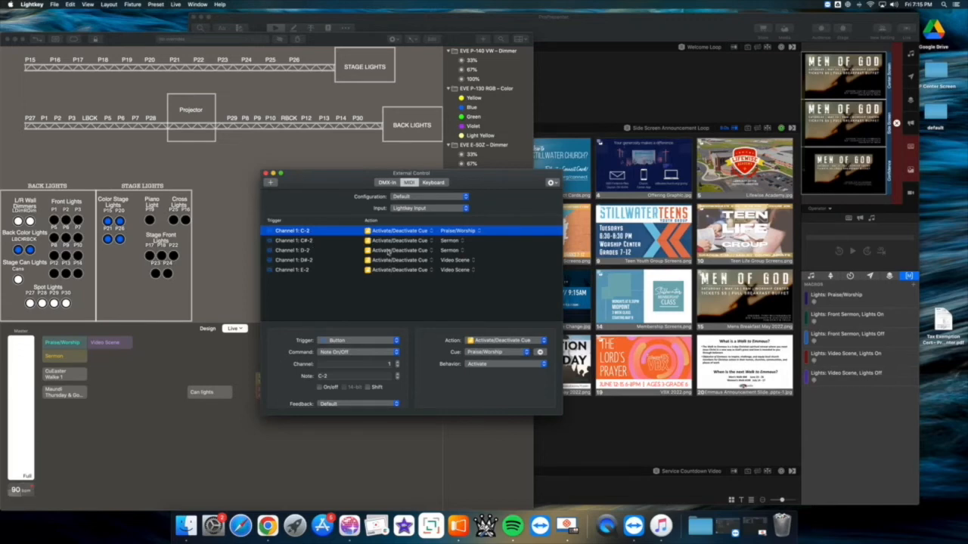
Review the behavior settings of the two Sermon cue triggers, C#-2 and D-2, and close External Control
click(303, 242)
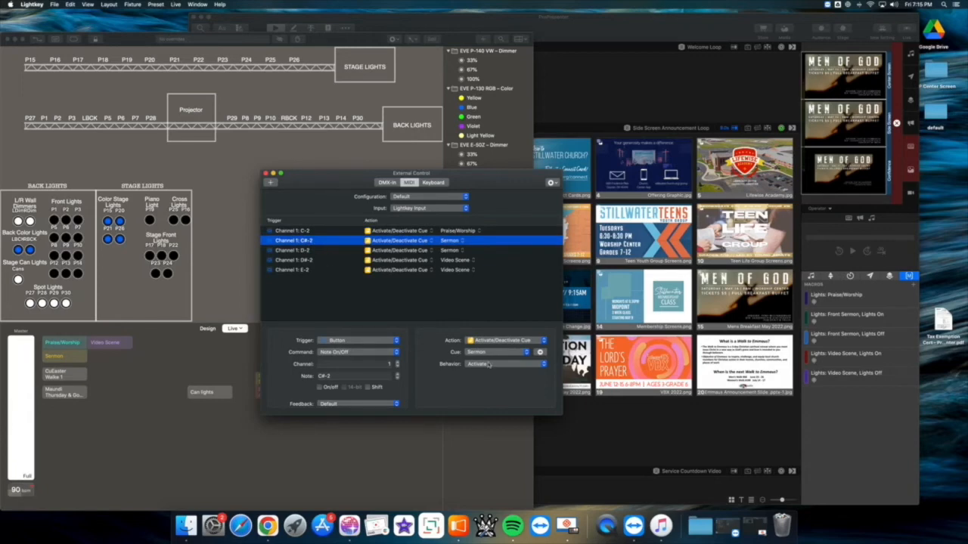
click(299, 251)
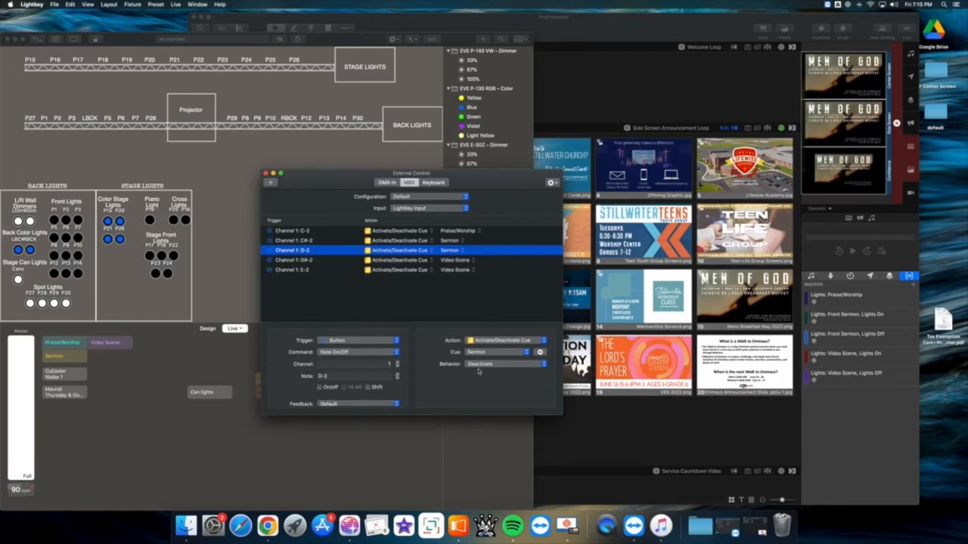
click(301, 240)
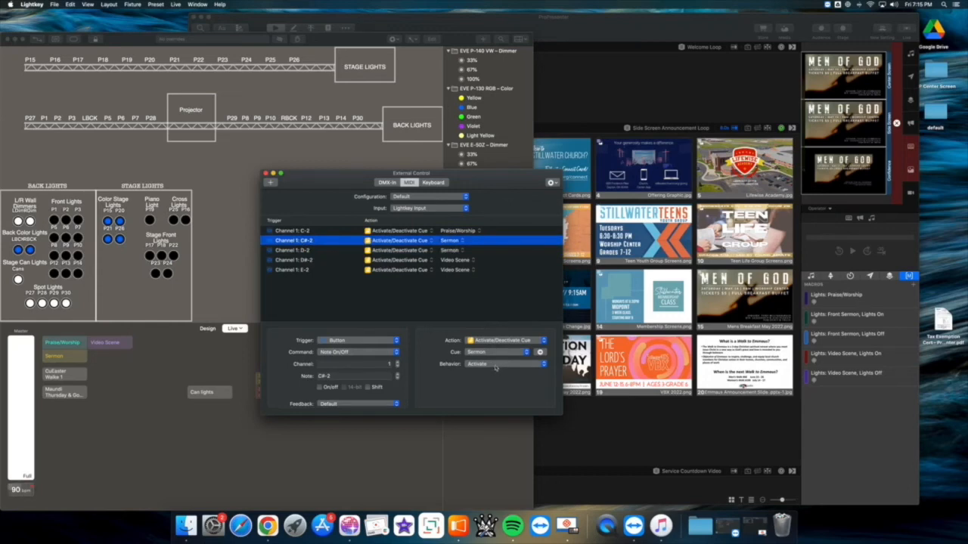
click(266, 174)
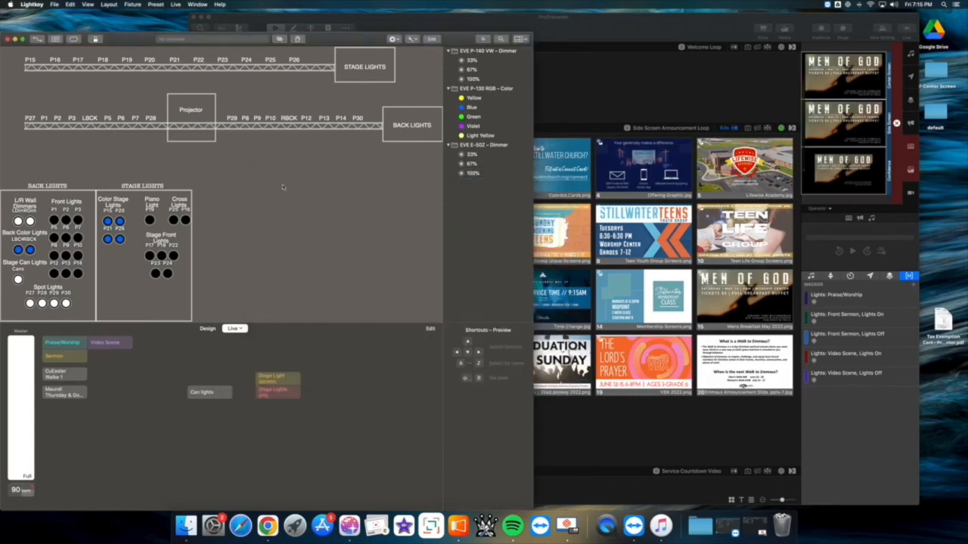